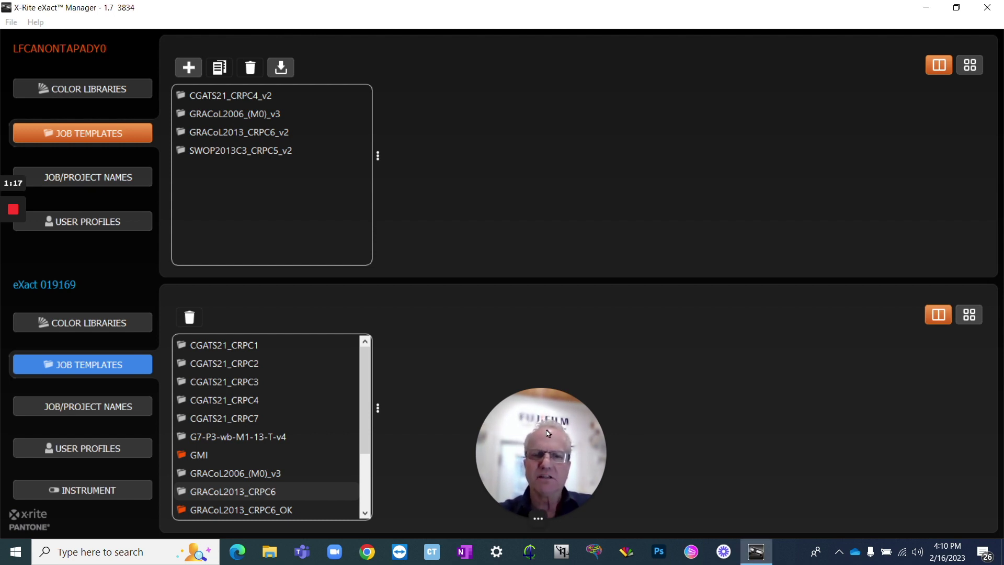
# - Bring up the patch list of the GRACoL2013_CRPC6 job template stored on the eXact
pyautogui.moveTo(543, 448); pyautogui.dragTo(465, 162)
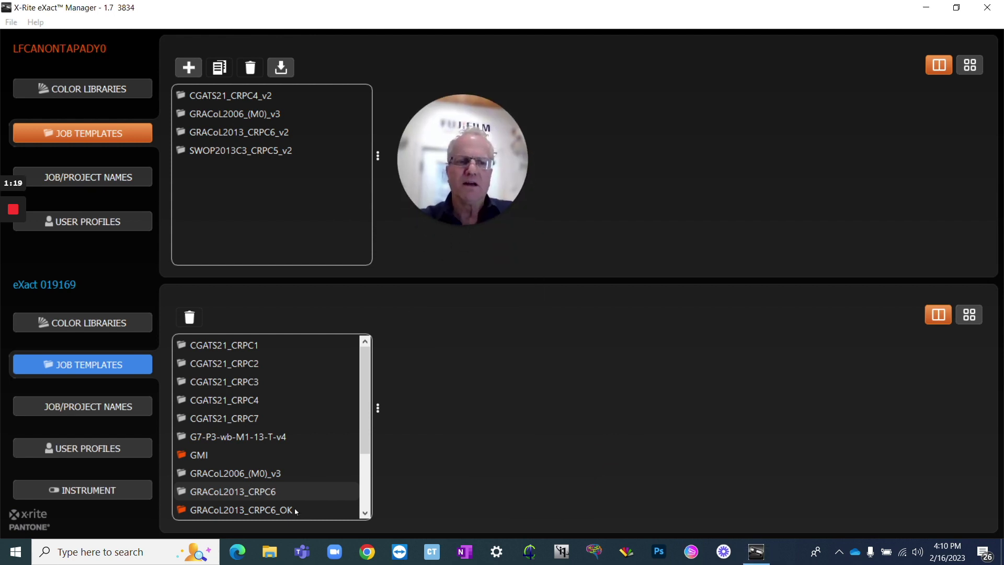
pyautogui.click(261, 491)
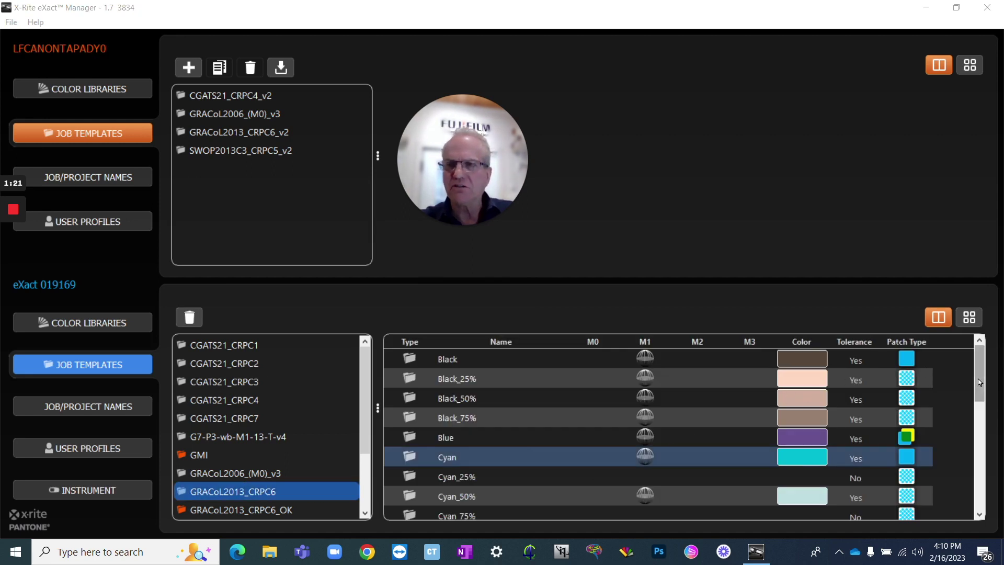
# - Scroll the GRACoL2013_CRPC6 patch table and select the Magenta and Black patches
pyautogui.moveTo(978, 379); pyautogui.dragTo(977, 431)
pyautogui.click(641, 459)
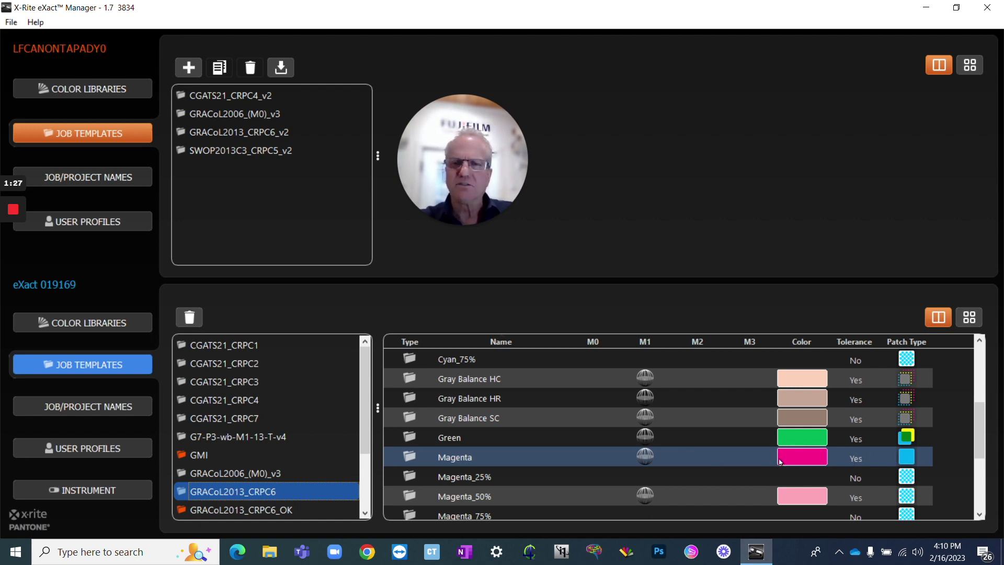
pyautogui.scroll(3, 798, 432)
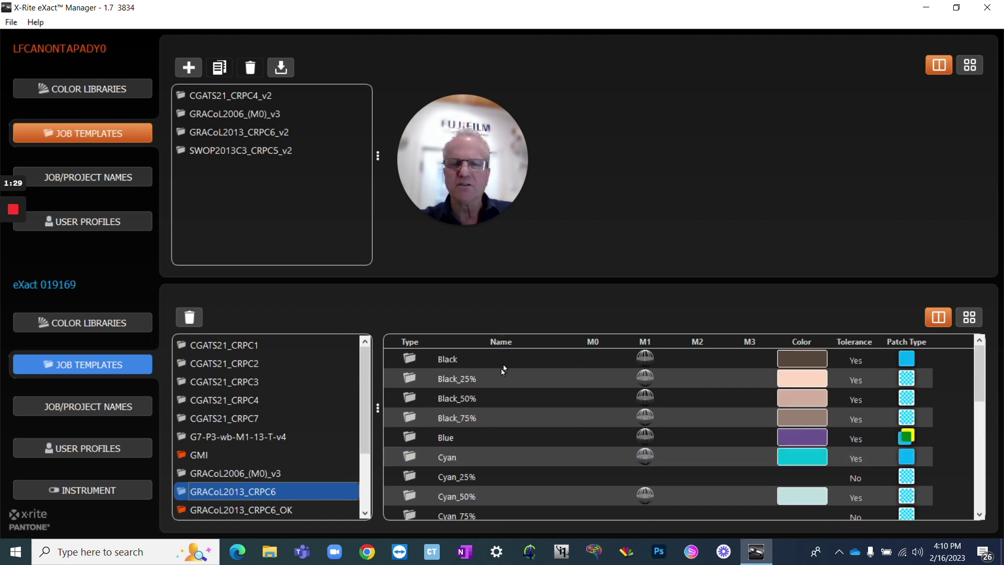
pyautogui.click(449, 360)
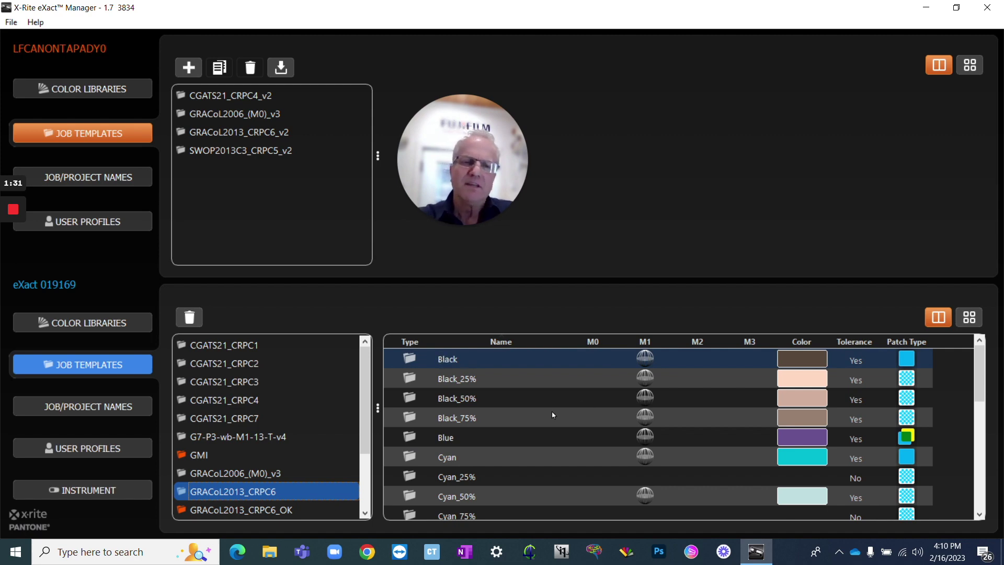
pyautogui.scroll(-4, 576, 432)
pyautogui.scroll(4, 613, 455)
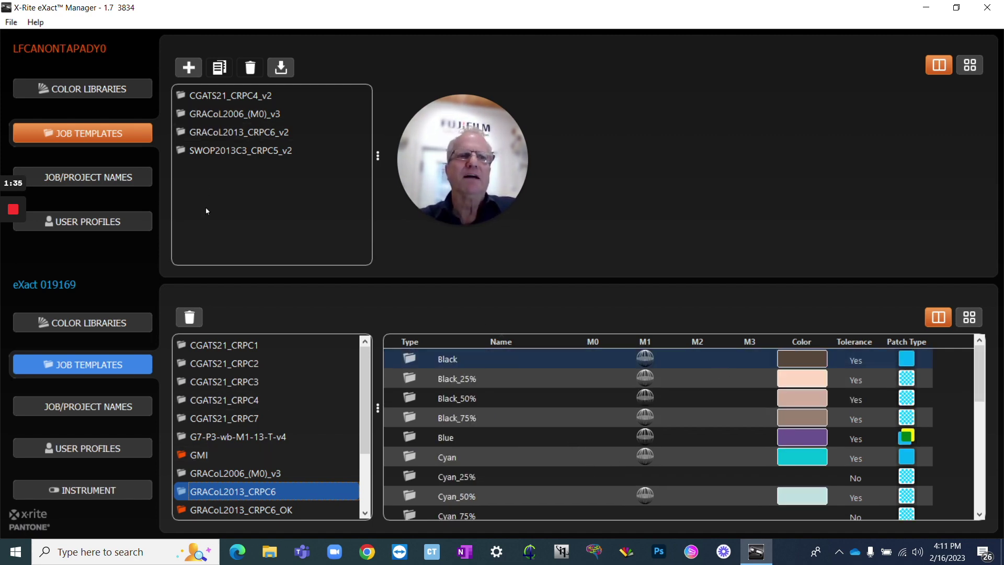
pyautogui.click(189, 71)
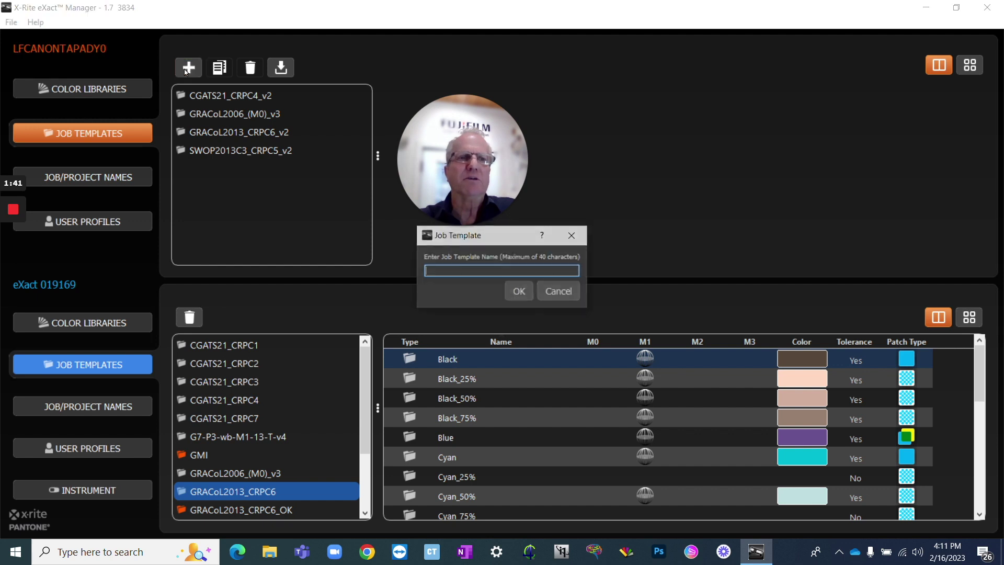
pyautogui.click(575, 299)
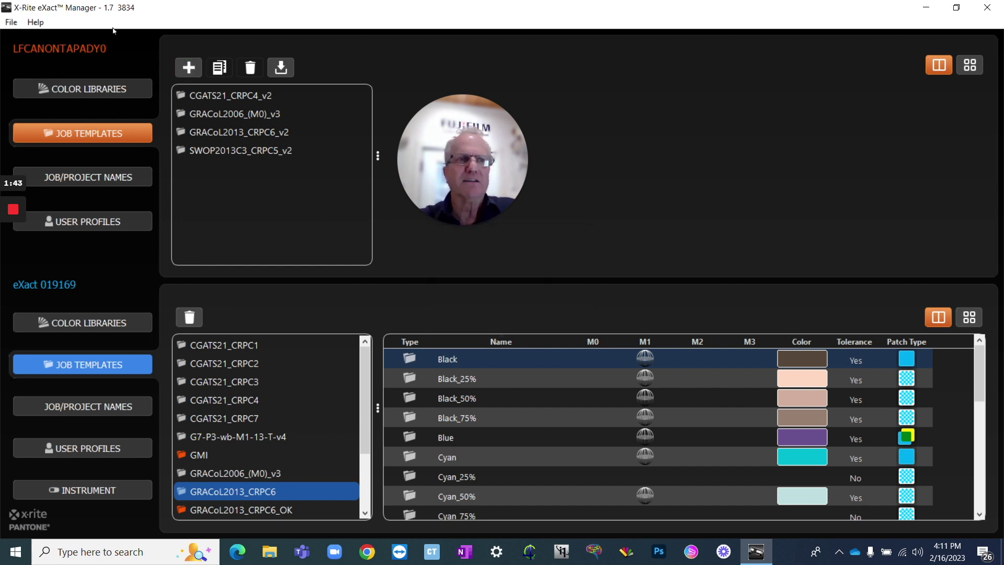
pyautogui.click(11, 23)
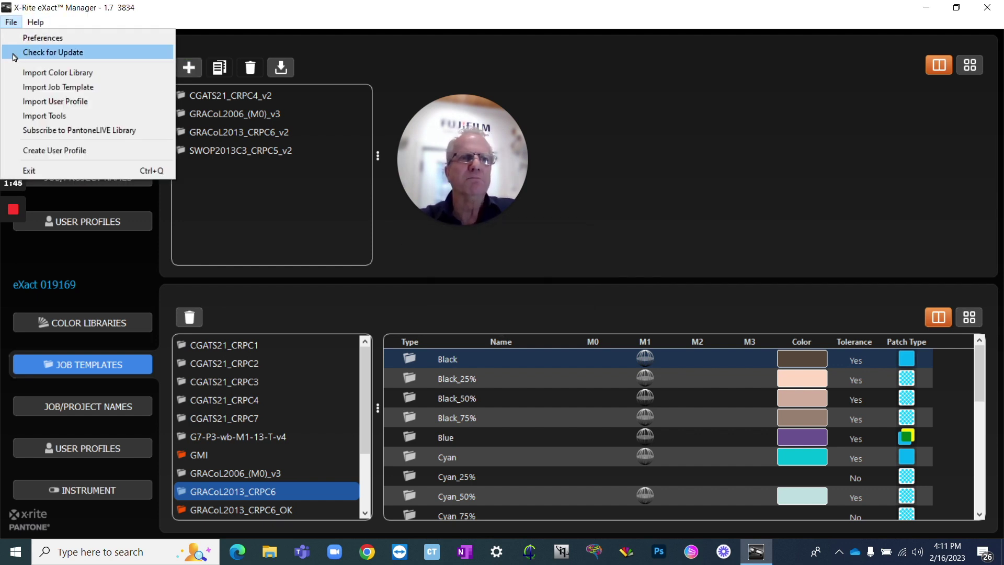
pyautogui.click(82, 87)
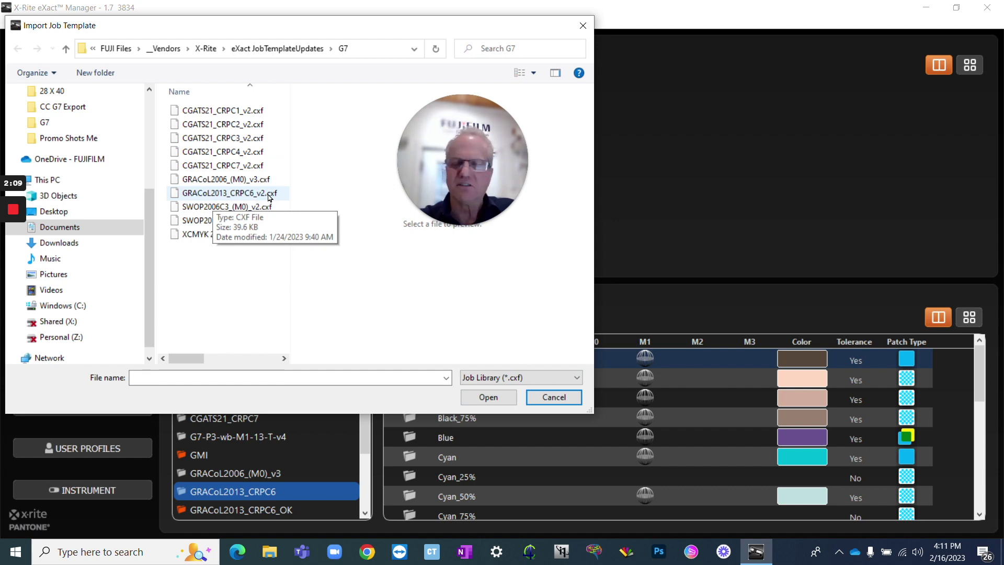
pyautogui.click(562, 397)
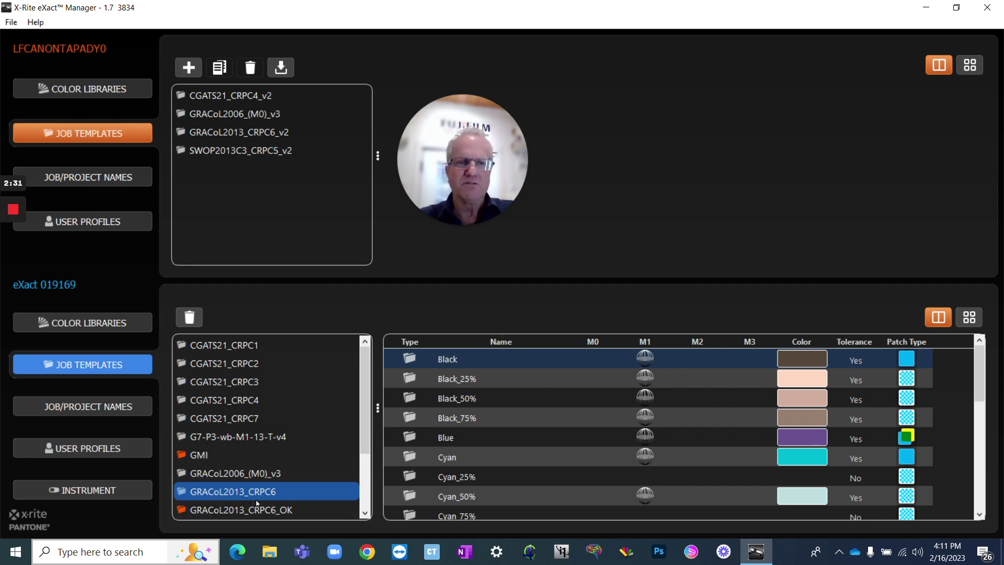
# - Open Remote Control from the instrument's Maintenance tab to mirror the eXact screen
pyautogui.click(89, 490)
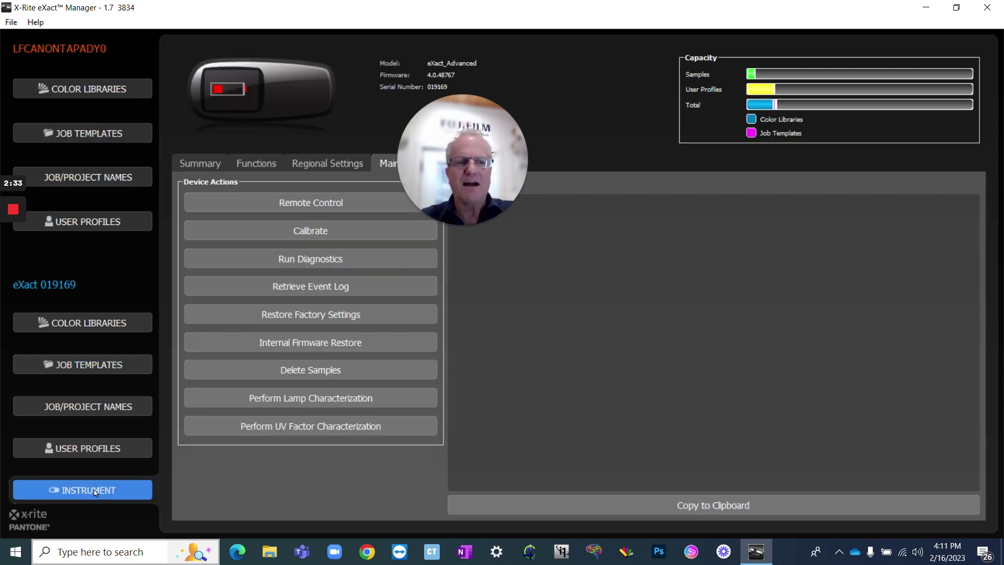
pyautogui.moveTo(471, 185); pyautogui.dragTo(921, 473)
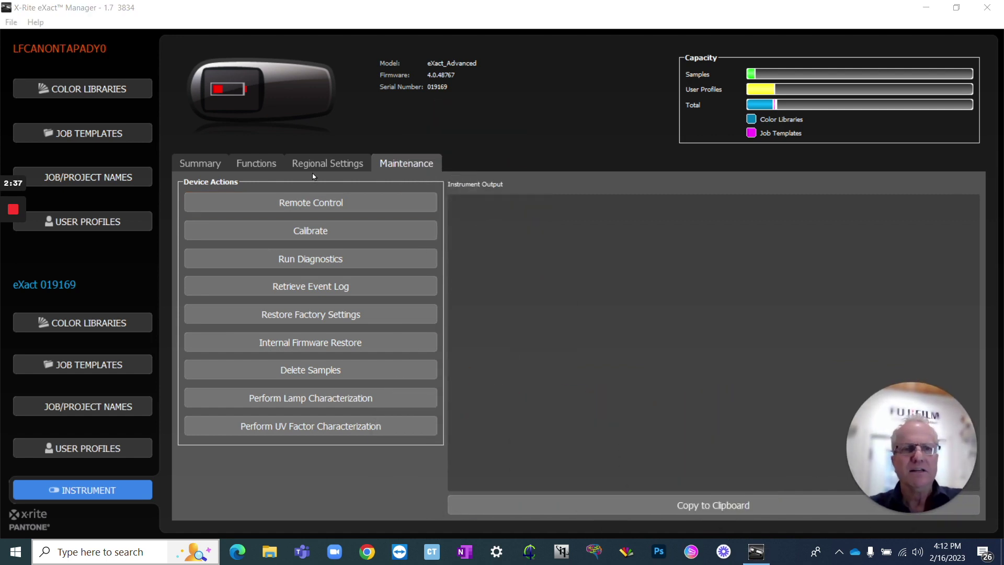
pyautogui.click(316, 204)
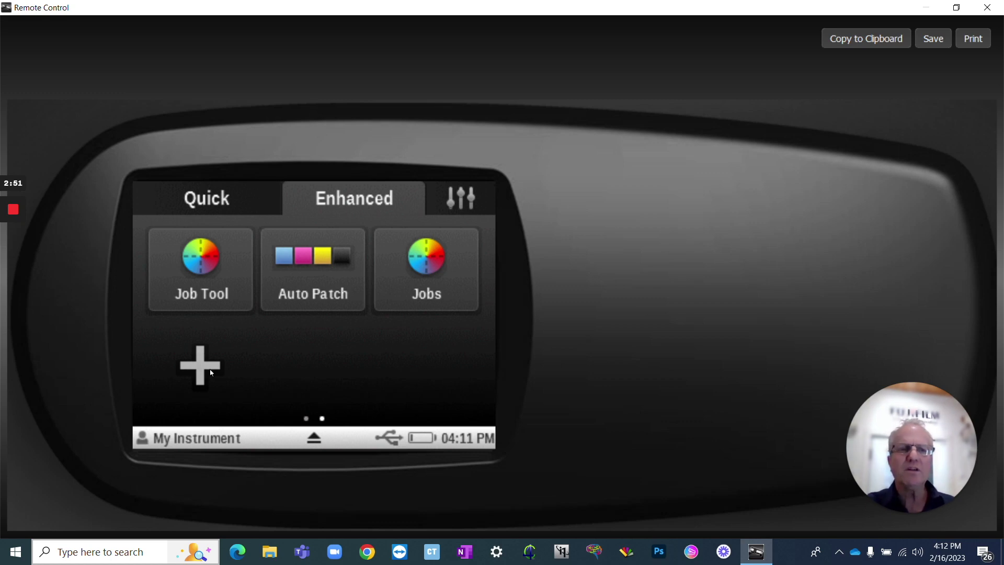
# - Add the G7 Tool to the instrument home screen and open the G7 Job setup
pyautogui.click(211, 373)
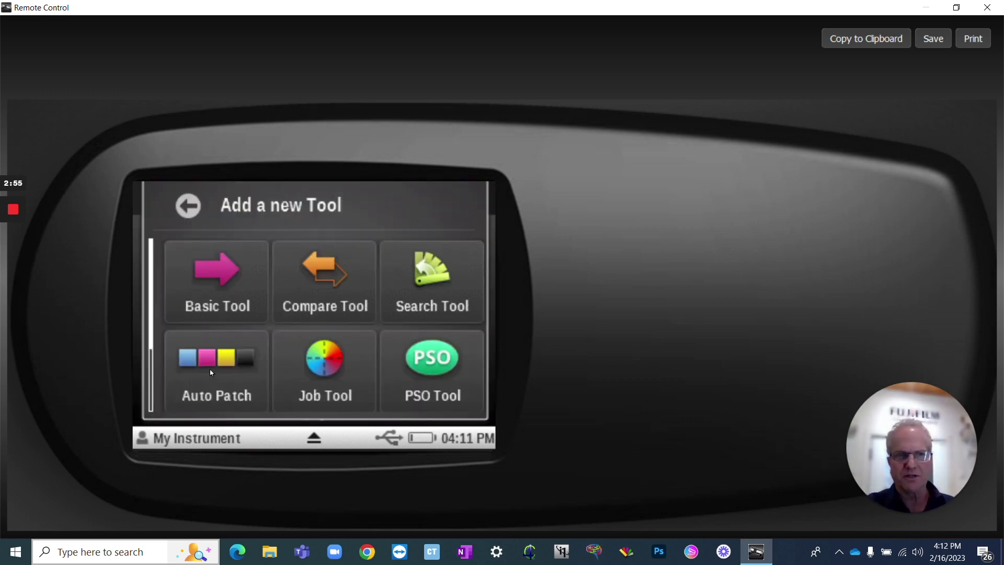
pyautogui.scroll(-1, 212, 373)
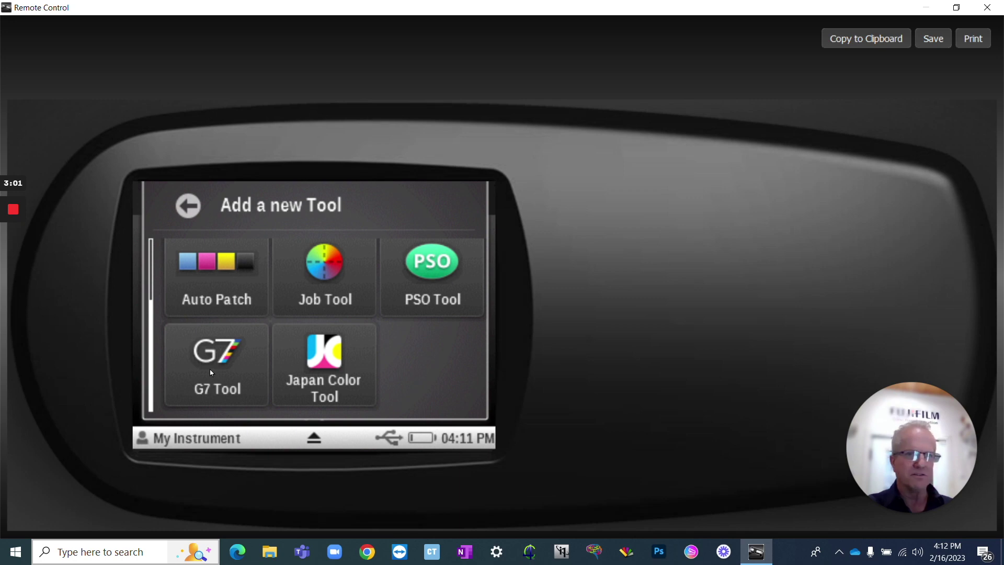
pyautogui.click(210, 372)
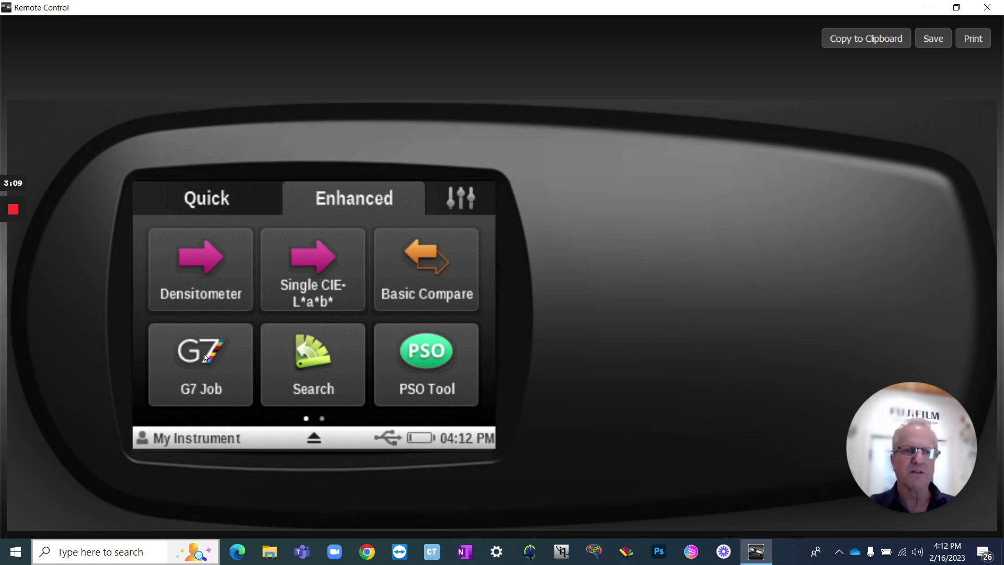
pyautogui.click(205, 358)
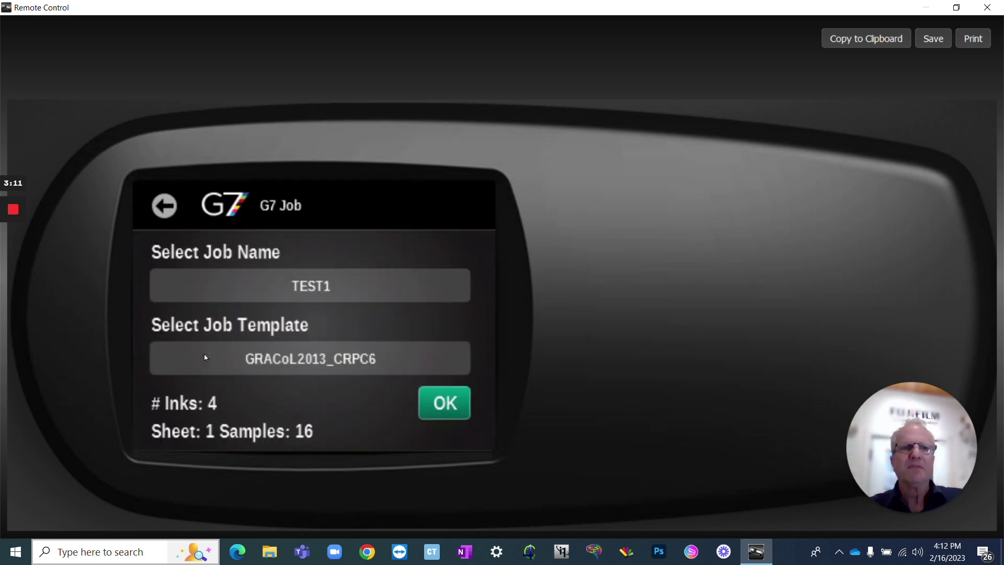
# - Create a new job name TEST3 and use it as the G7 job
pyautogui.click(345, 285)
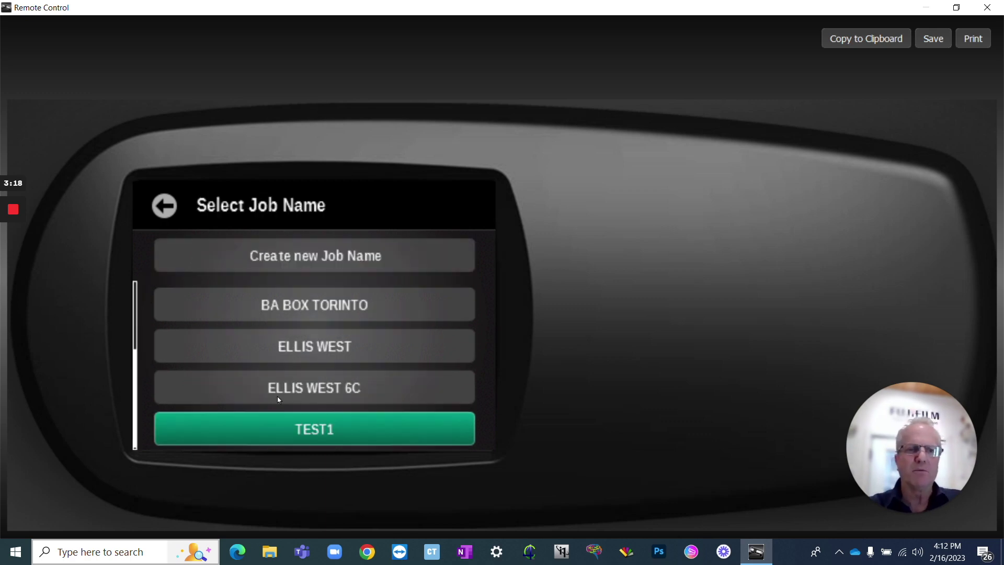
pyautogui.click(320, 259)
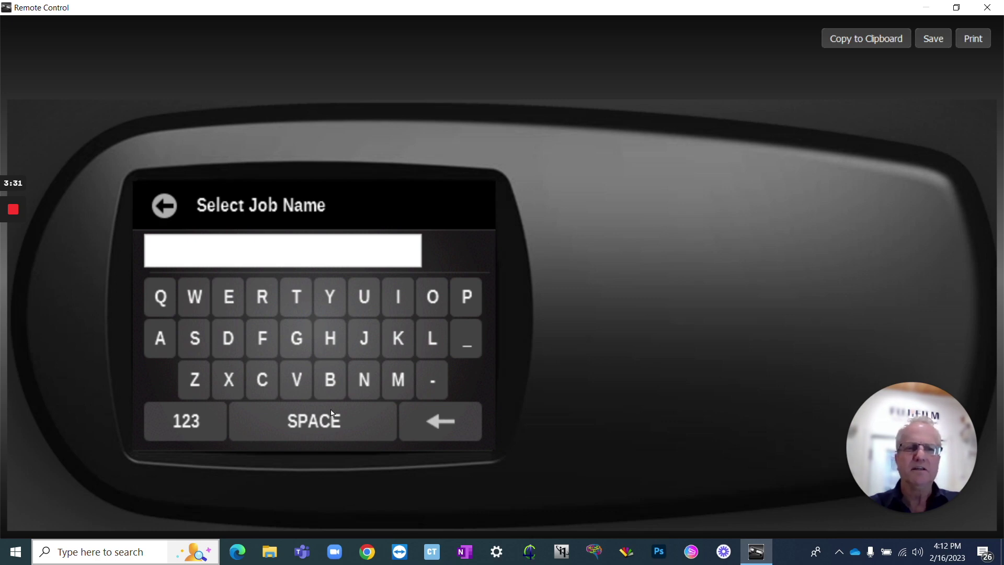
pyautogui.write('TE')
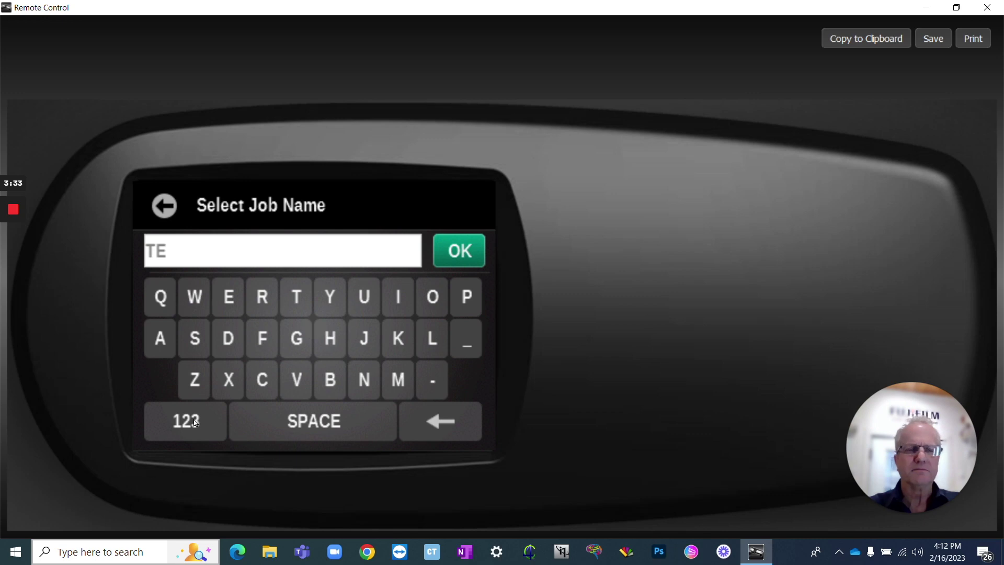
pyautogui.write('T')
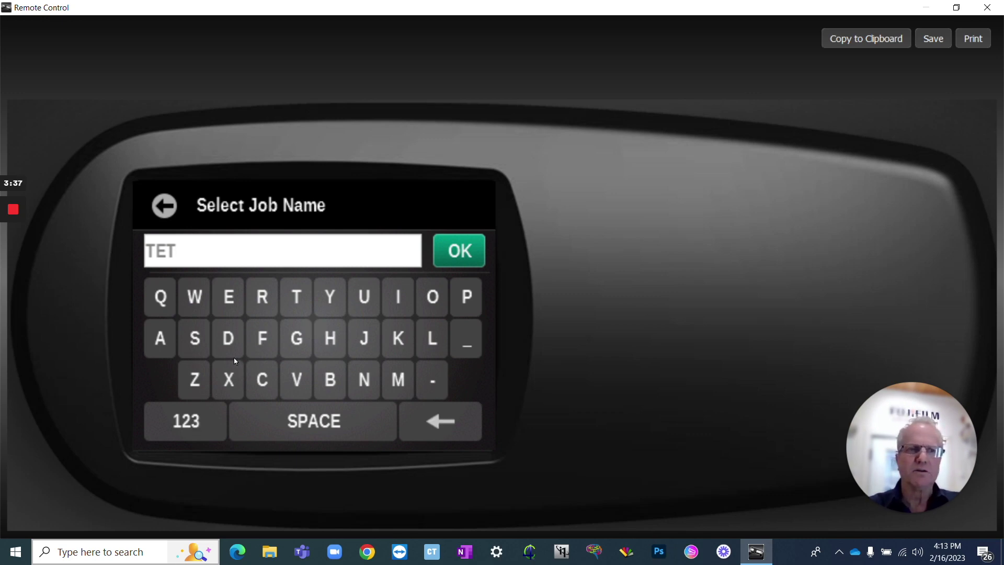
pyautogui.press('BackSpace')
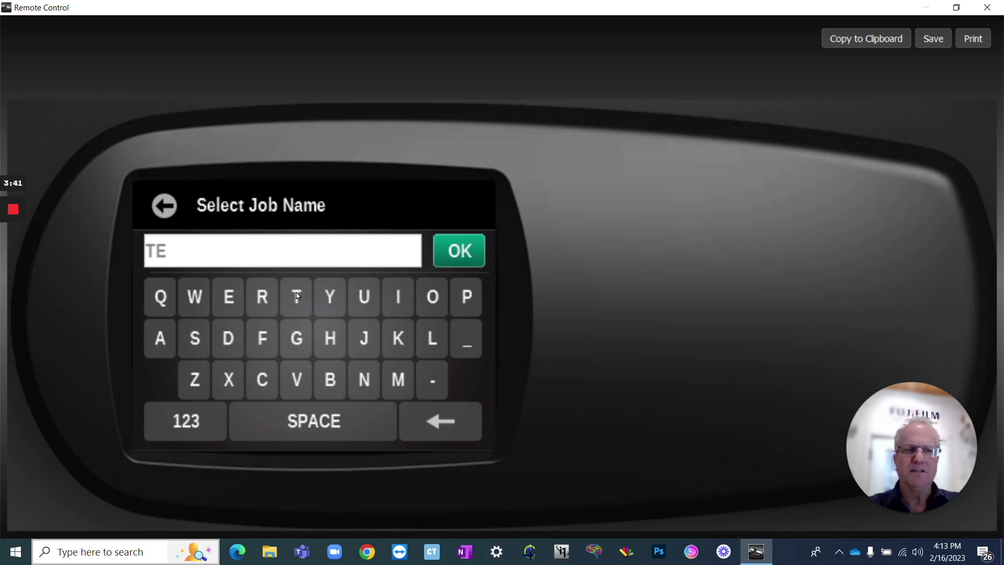
pyautogui.write('S')
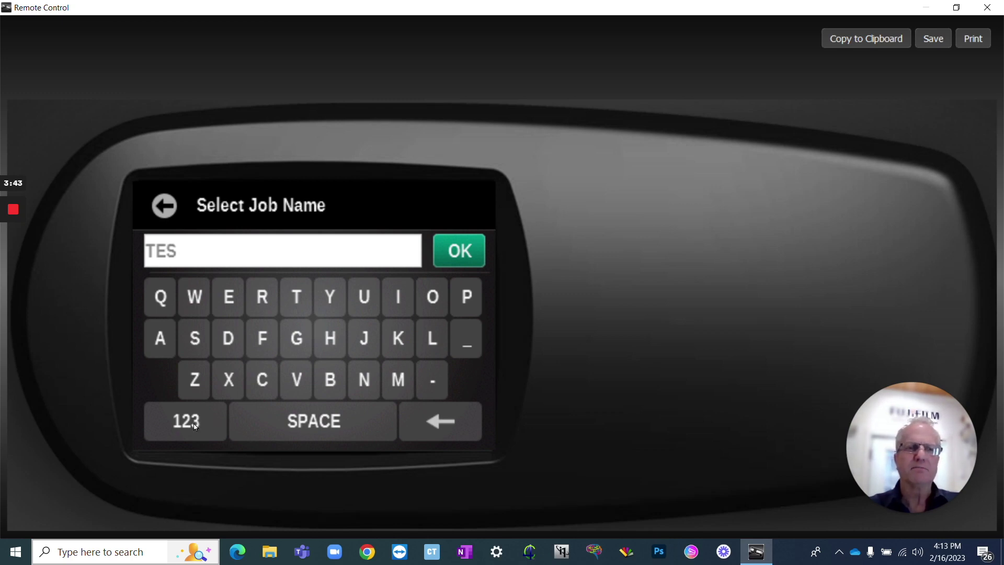
pyautogui.write('T')
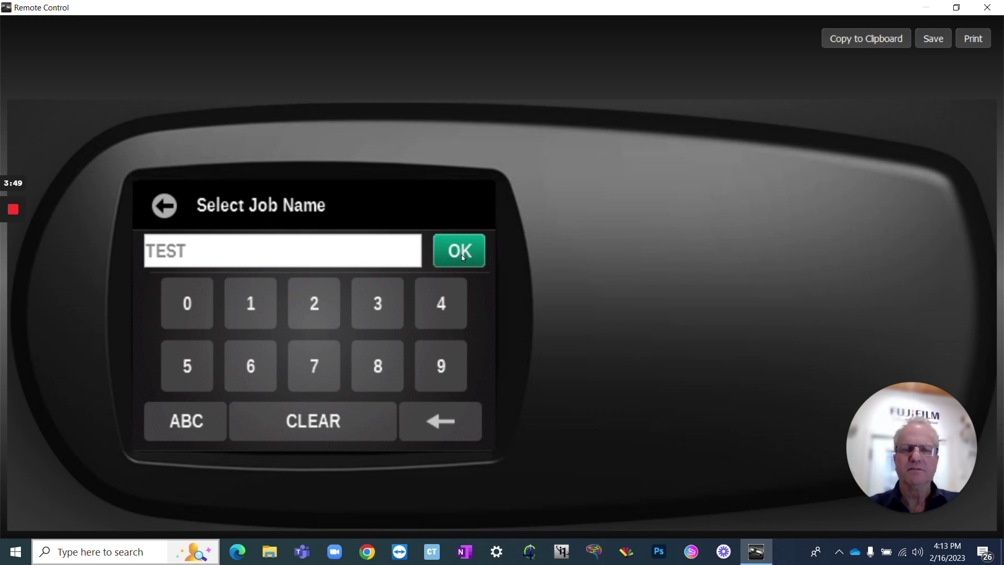
pyautogui.write('3')
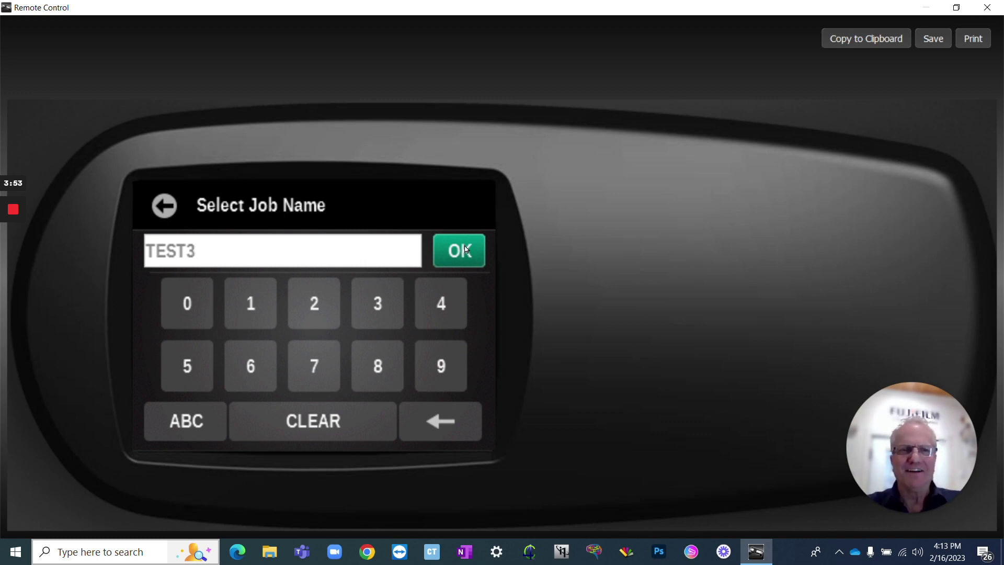
pyautogui.click(466, 250)
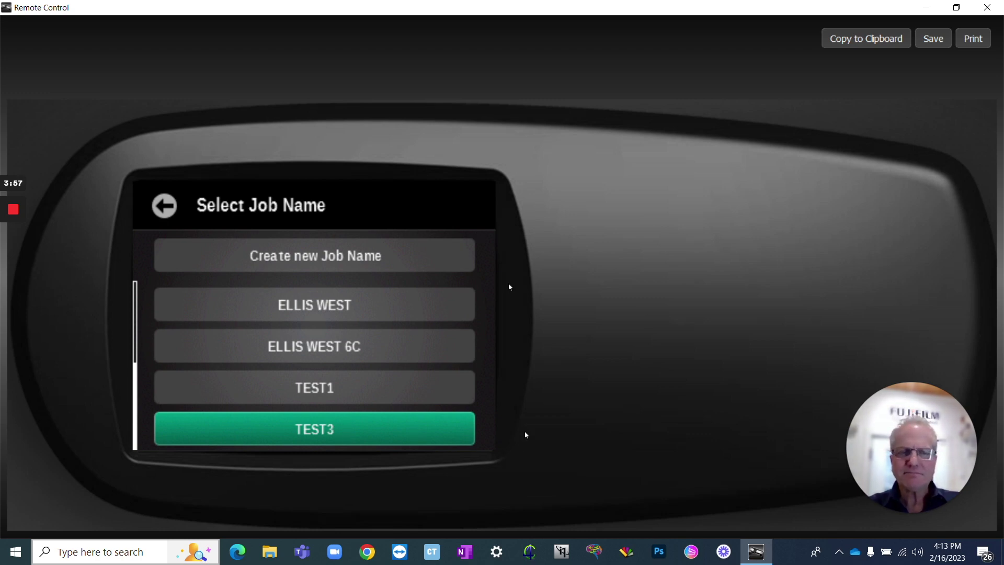
pyautogui.click(425, 419)
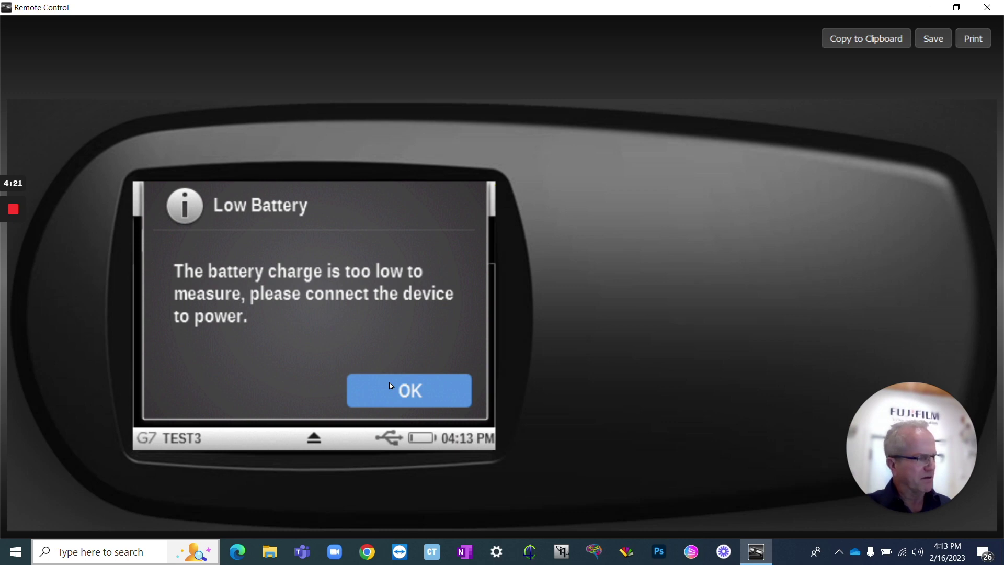
# - Dismiss the Low Battery warning on the mirrored instrument screen
pyautogui.click(391, 386)
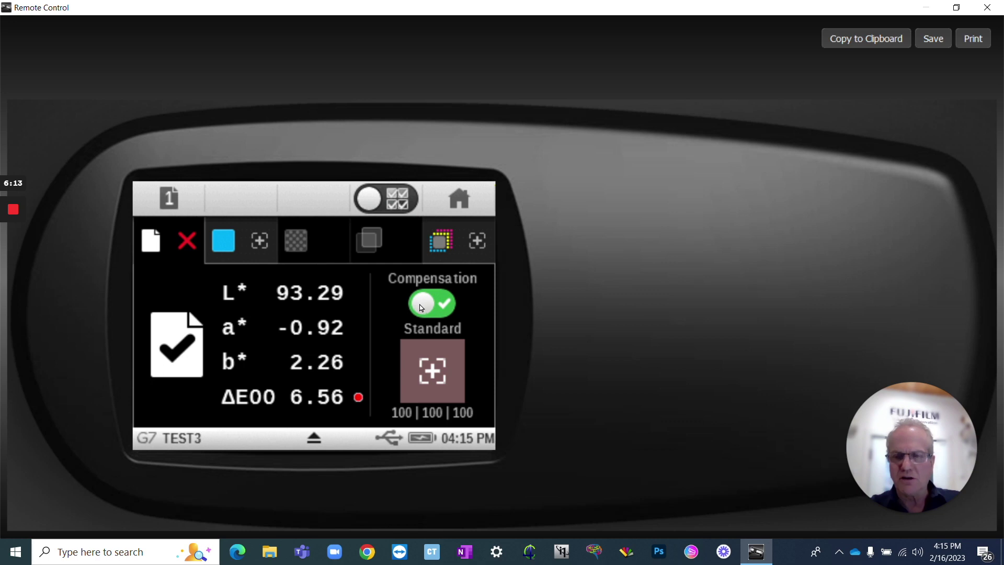
# - Switch to the CMYK solids and show detailed L*a*b* values for the black solid
pyautogui.click(244, 246)
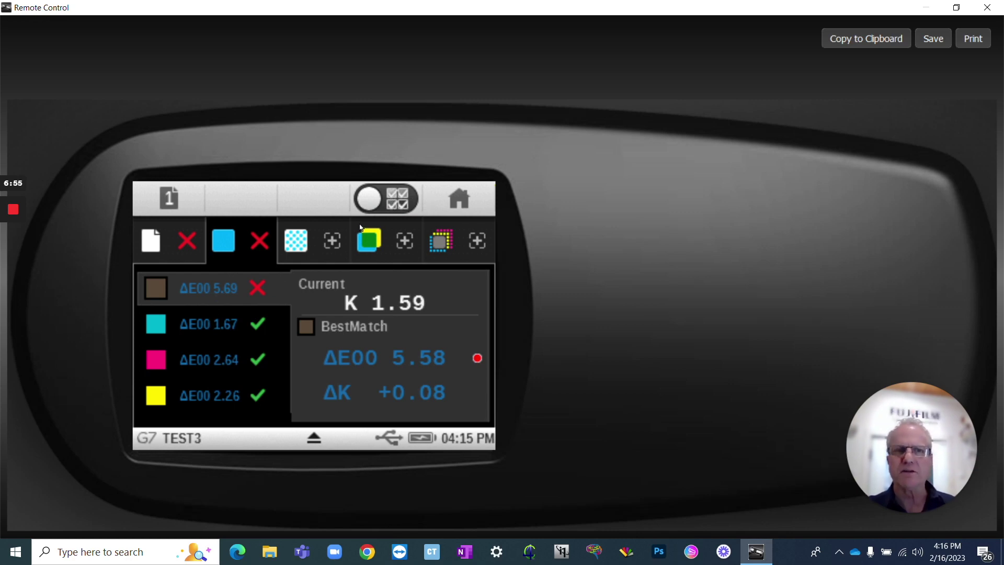
pyautogui.click(392, 195)
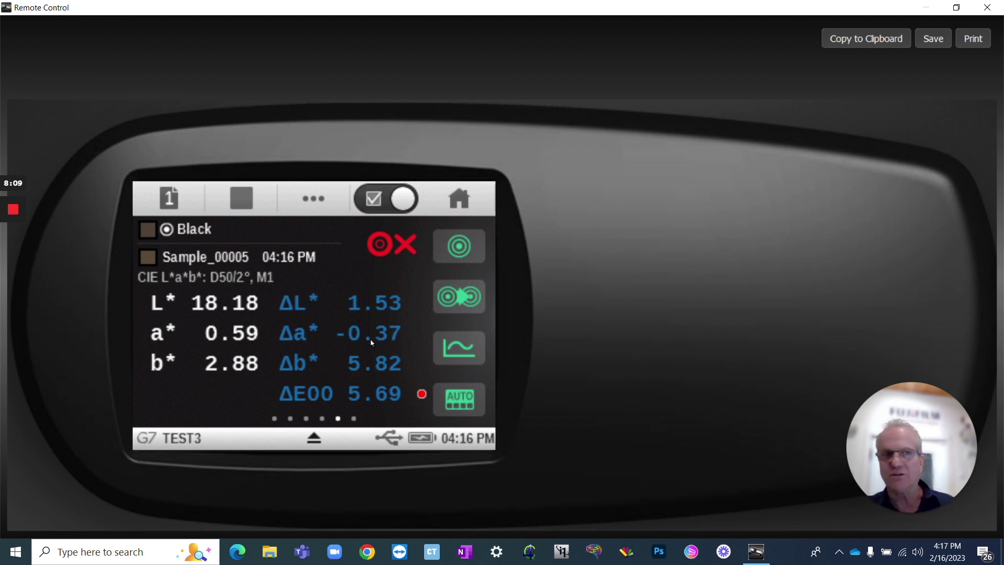
# - Return to the solids ΔE summary list
pyautogui.click(389, 200)
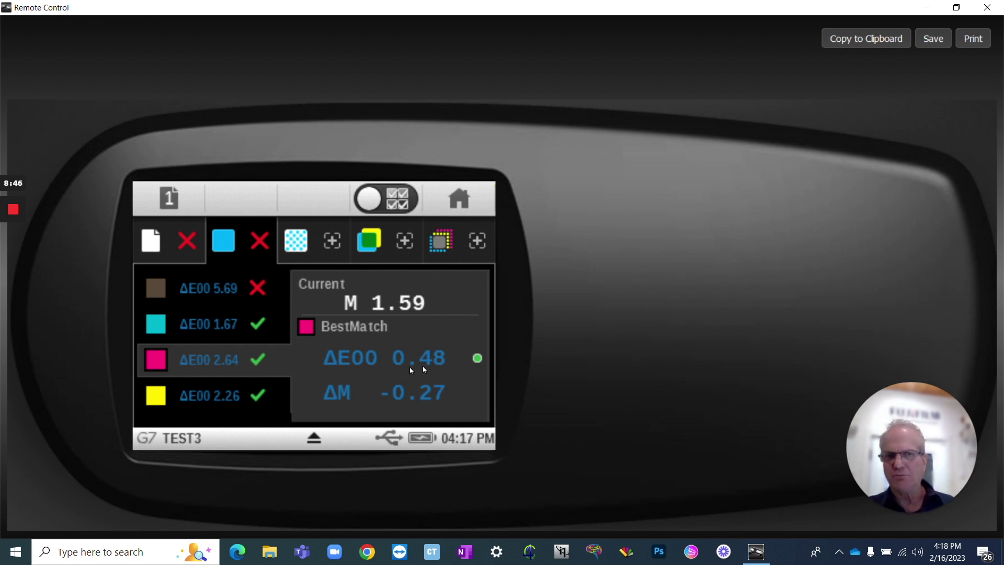
# - View the yellow solid's best-match results and move on to the overprint traps
pyautogui.click(215, 398)
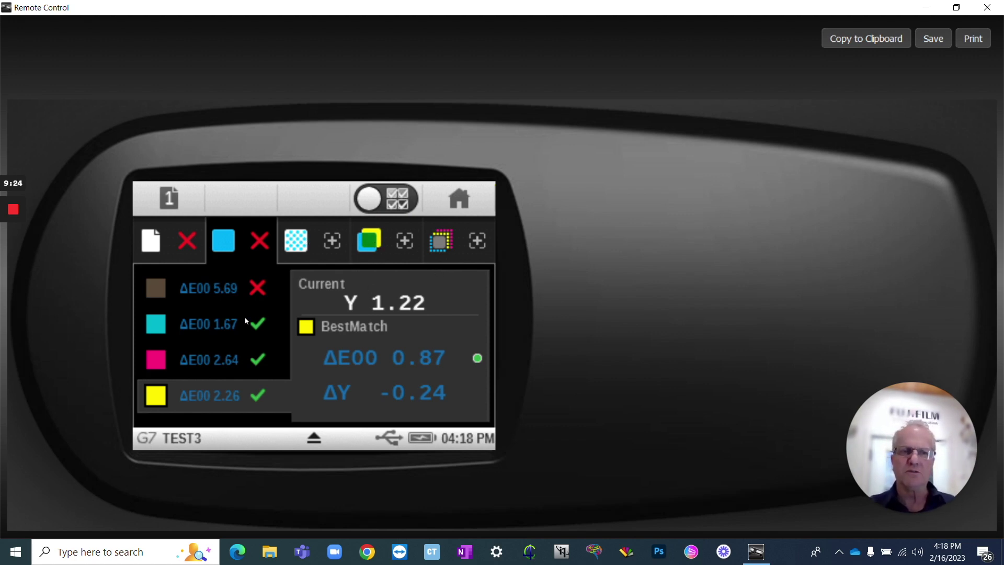
pyautogui.click(372, 238)
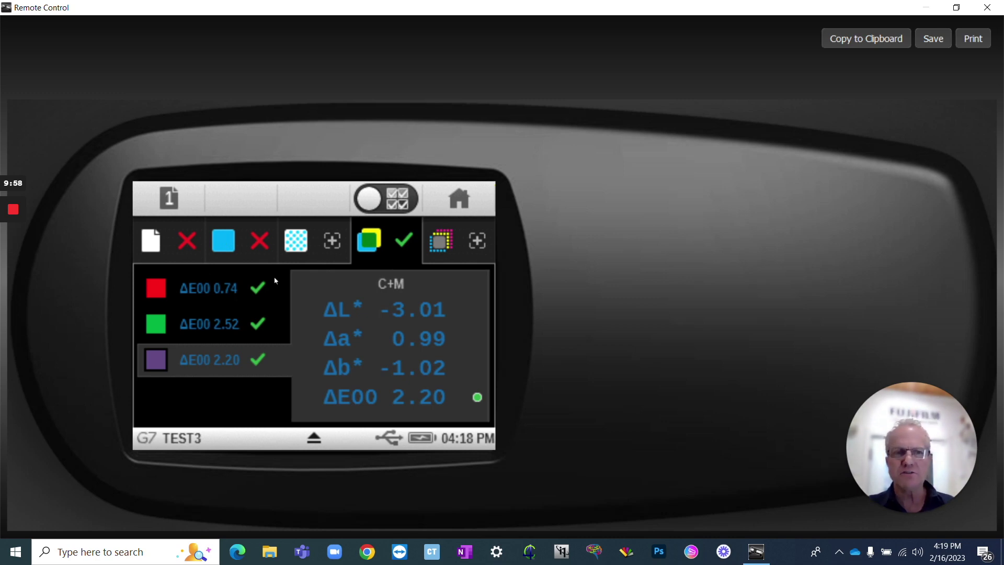
# - Review the solid ink results, then bring up the 25/50/75% TVI tint page
pyautogui.click(247, 241)
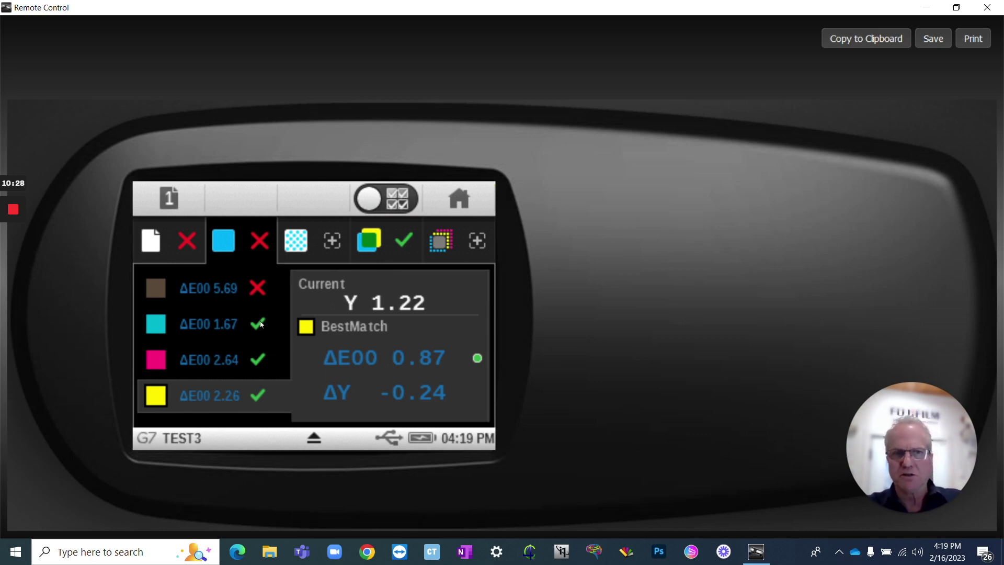
pyautogui.click(301, 241)
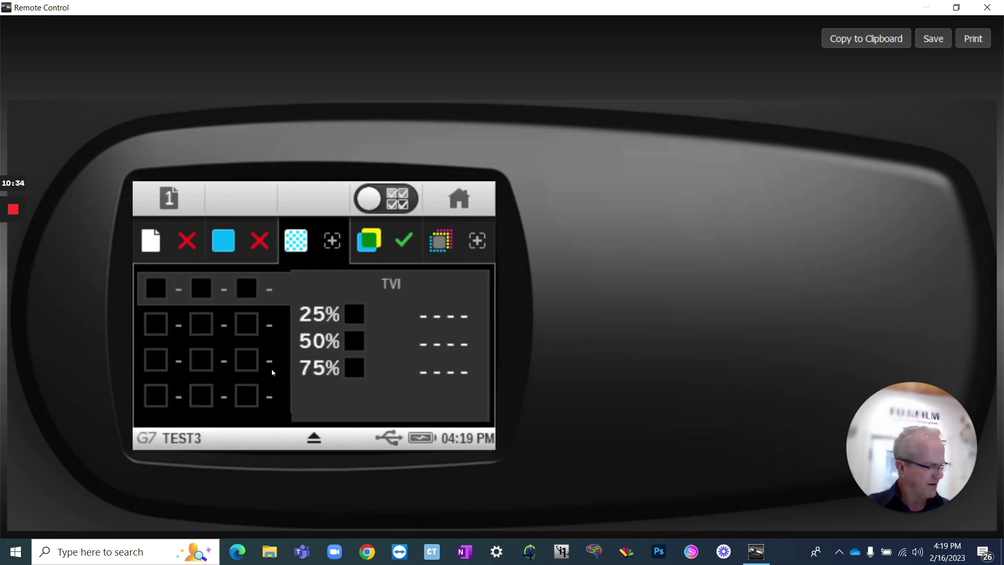